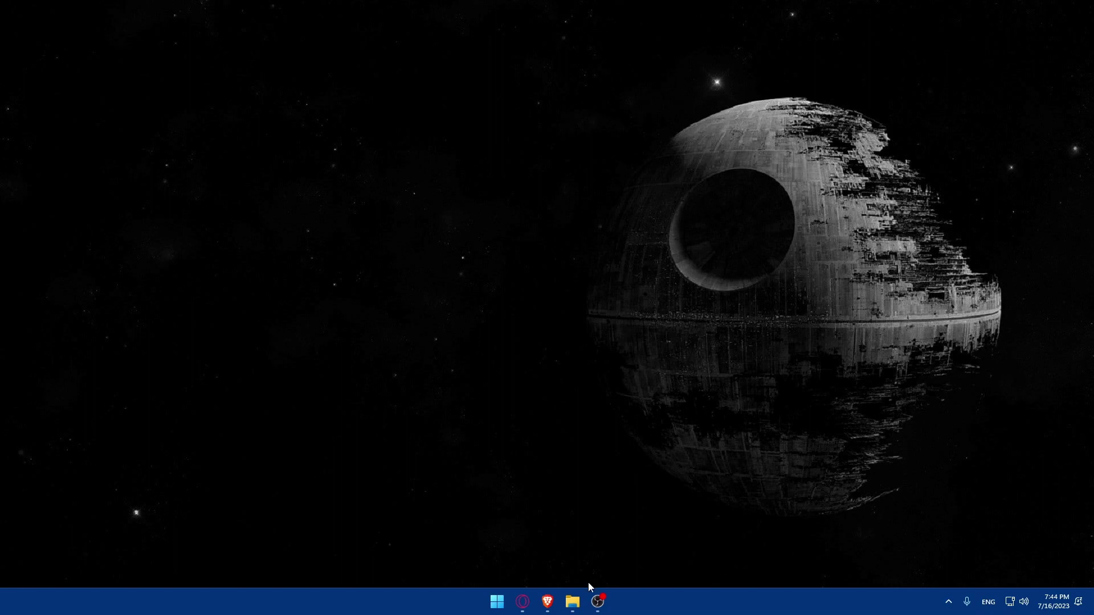
Launch Brave and search Google for 'facebook pixel'.
{"action": "left_click", "coordinate": [547, 601]}
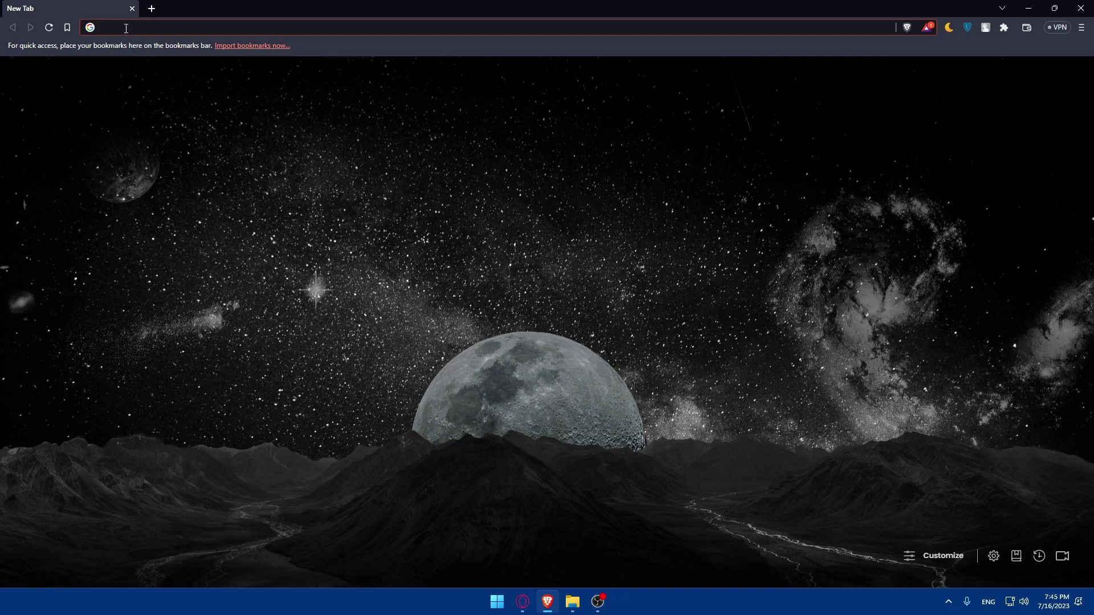
{"action": "type", "text": "facebook"}
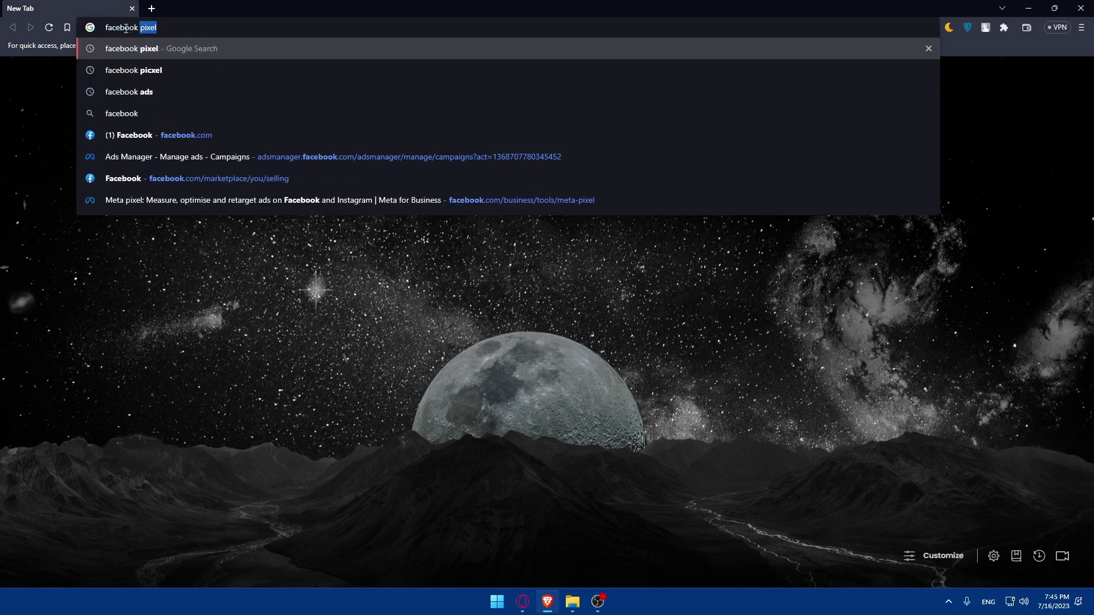
{"action": "type", "text": " pixel"}
{"action": "key", "text": "Return"}
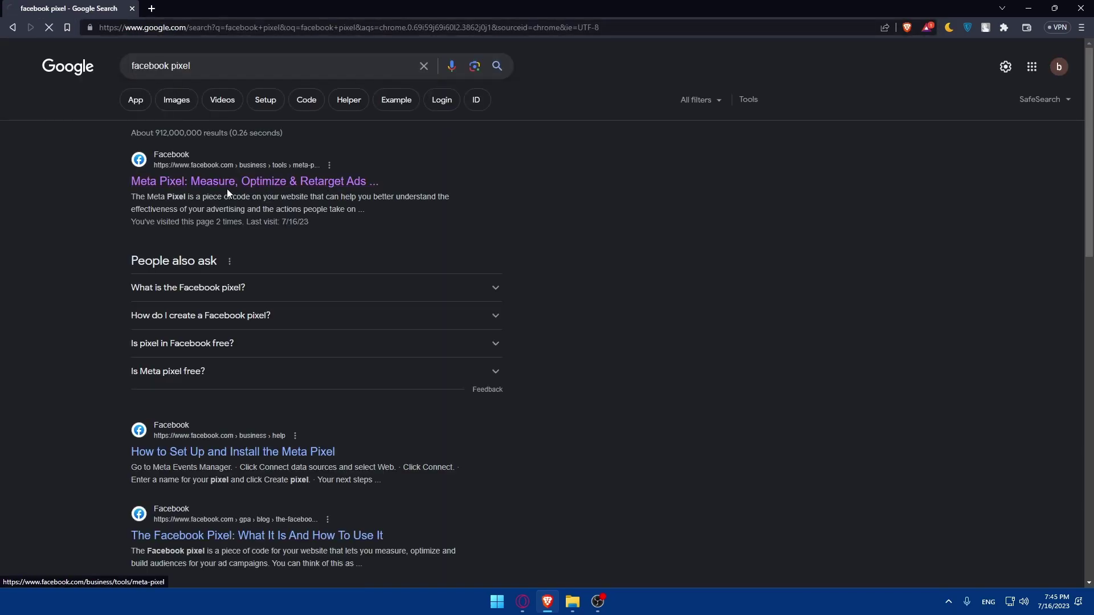
Open the Meta Pixel result, check the account menu, and go to Ads Manager campaigns.
{"action": "left_click", "coordinate": [319, 183]}
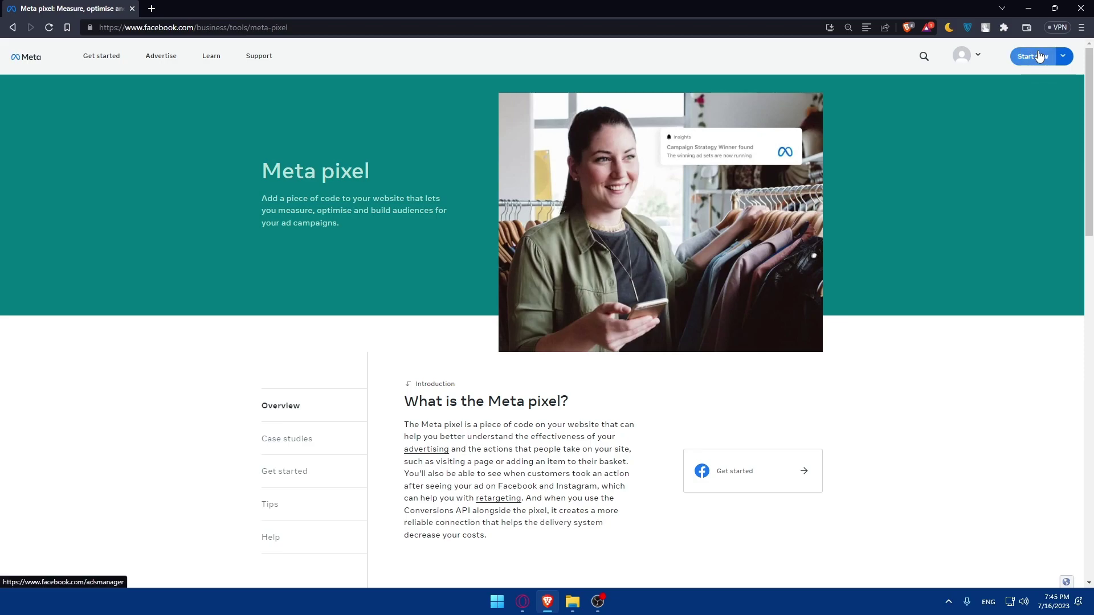
{"action": "left_click", "coordinate": [967, 55]}
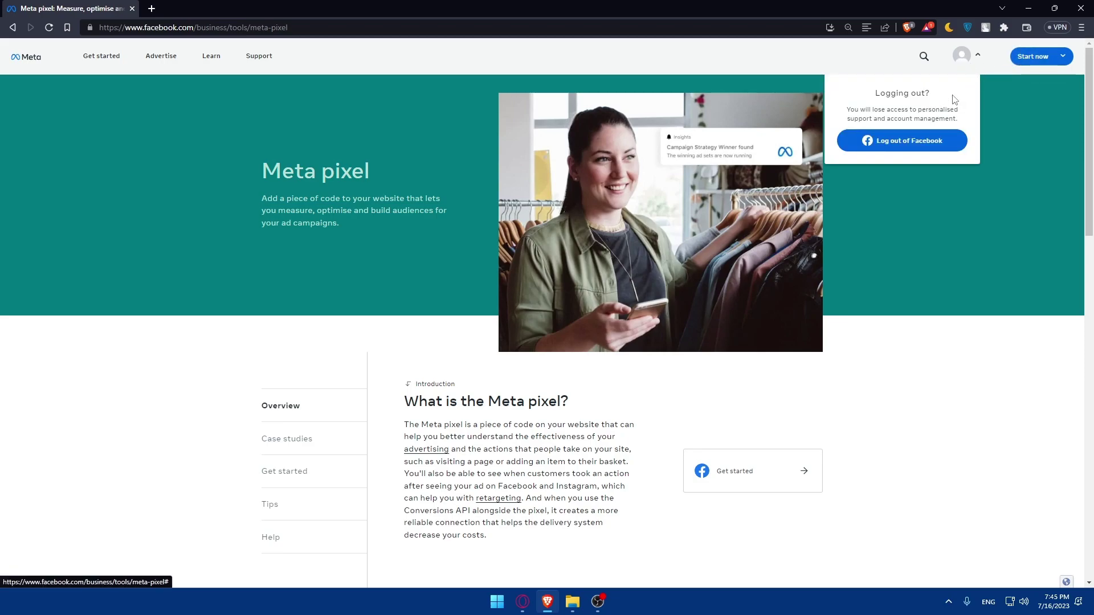
{"action": "left_click", "coordinate": [916, 212]}
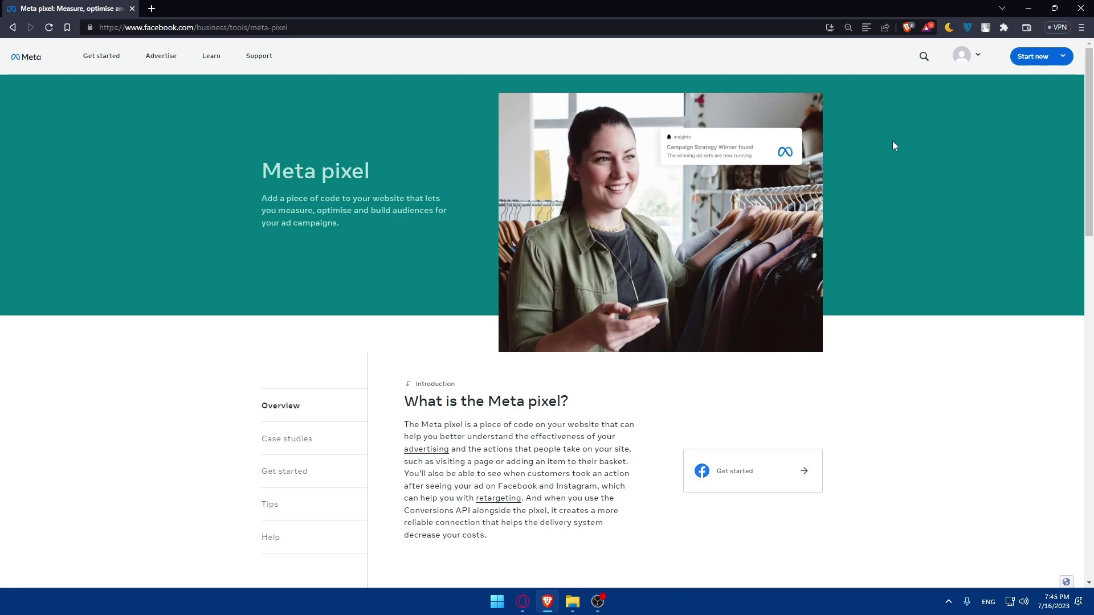
{"action": "left_click", "coordinate": [1038, 52]}
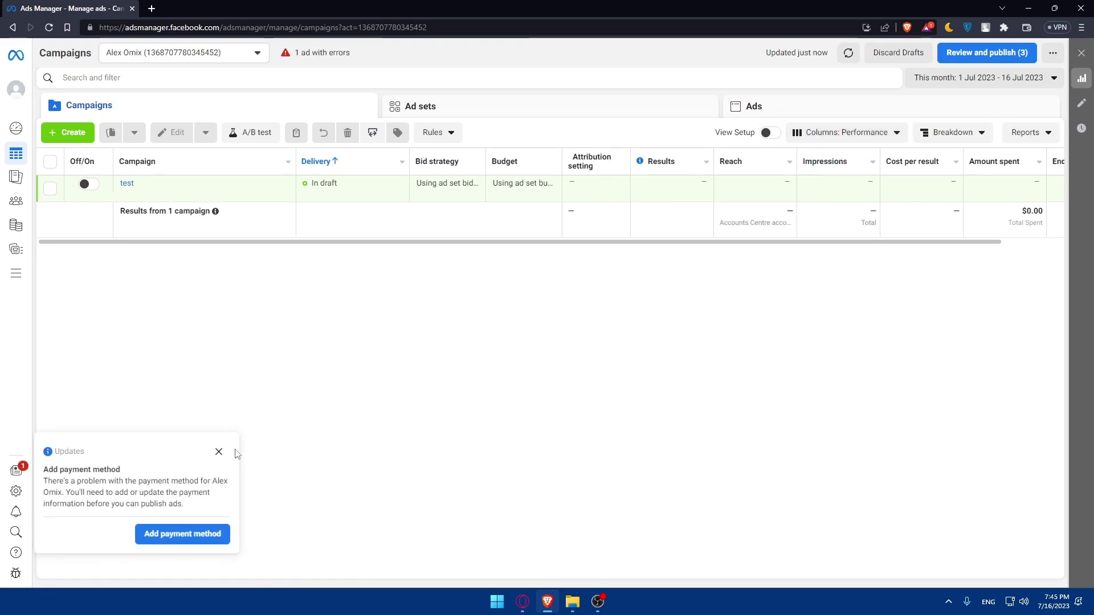
Close the Ads Manager Updates payment-method popup and open a new Brave tab.
{"action": "left_click", "coordinate": [218, 452]}
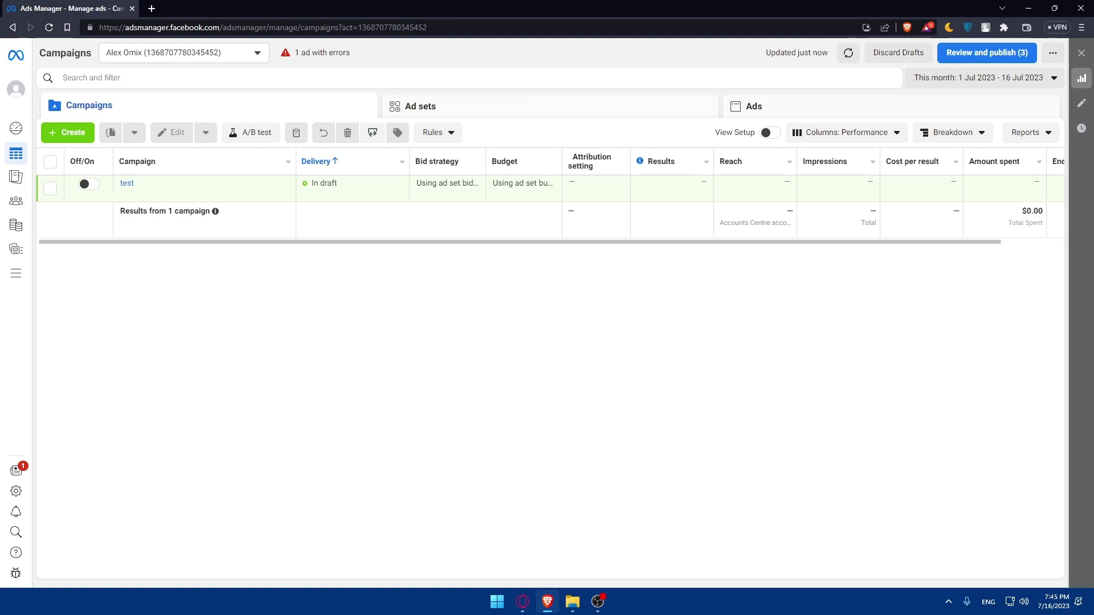
{"action": "left_click", "coordinate": [150, 8]}
Load wix.com and open the Mromix site for editing from My Sites.
{"action": "type", "text": "wix"}
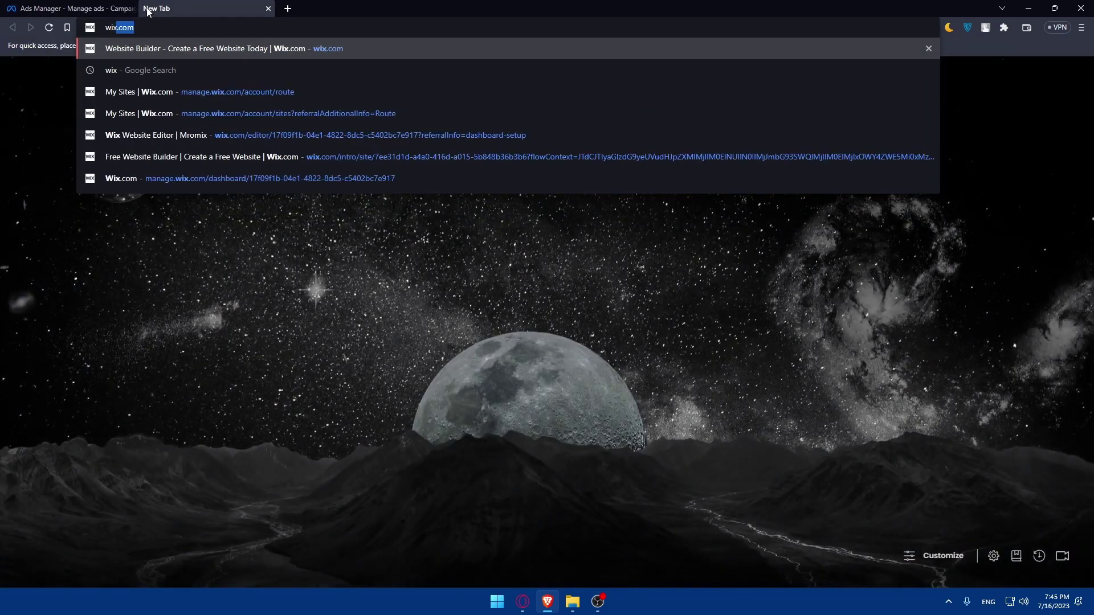
{"action": "type", "text": ".com"}
{"action": "key", "text": "Return"}
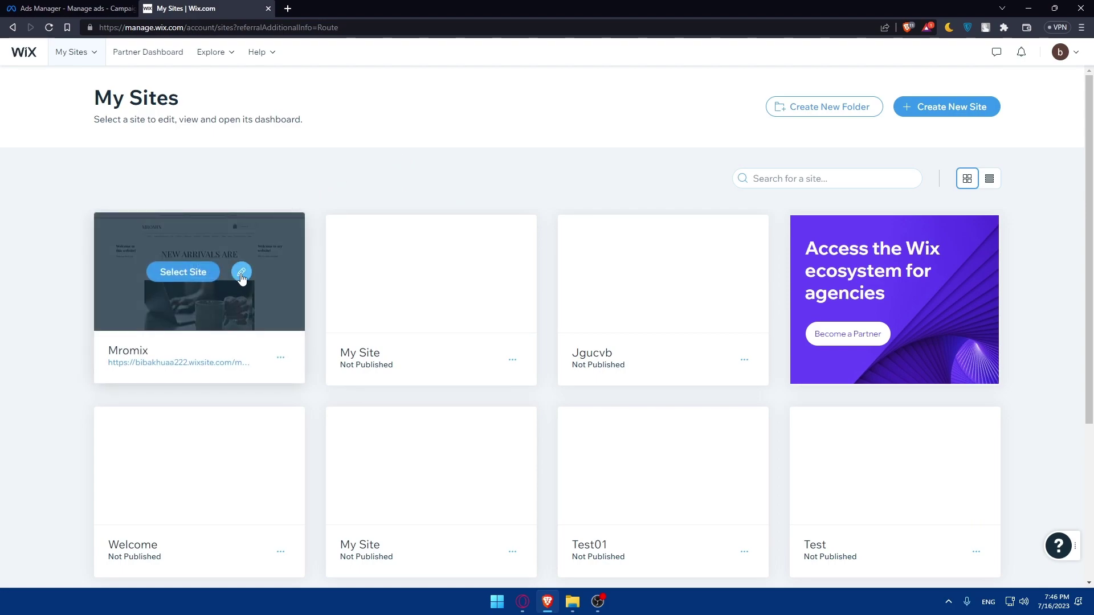
{"action": "left_click", "coordinate": [242, 280]}
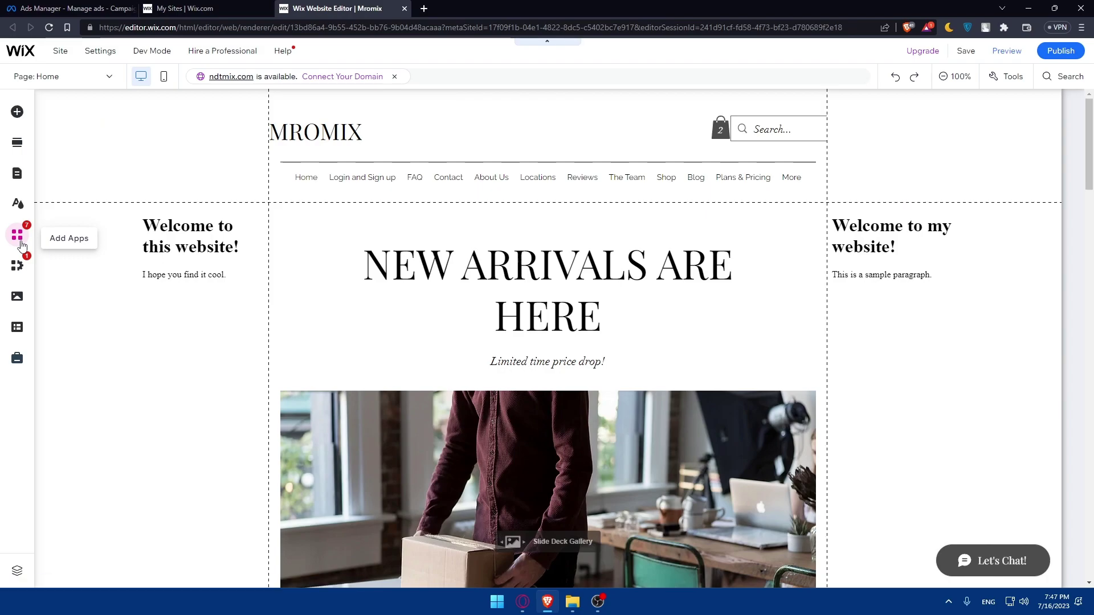
Search the Wix App Market for 'facebook pixel'.
{"action": "left_click", "coordinate": [19, 238]}
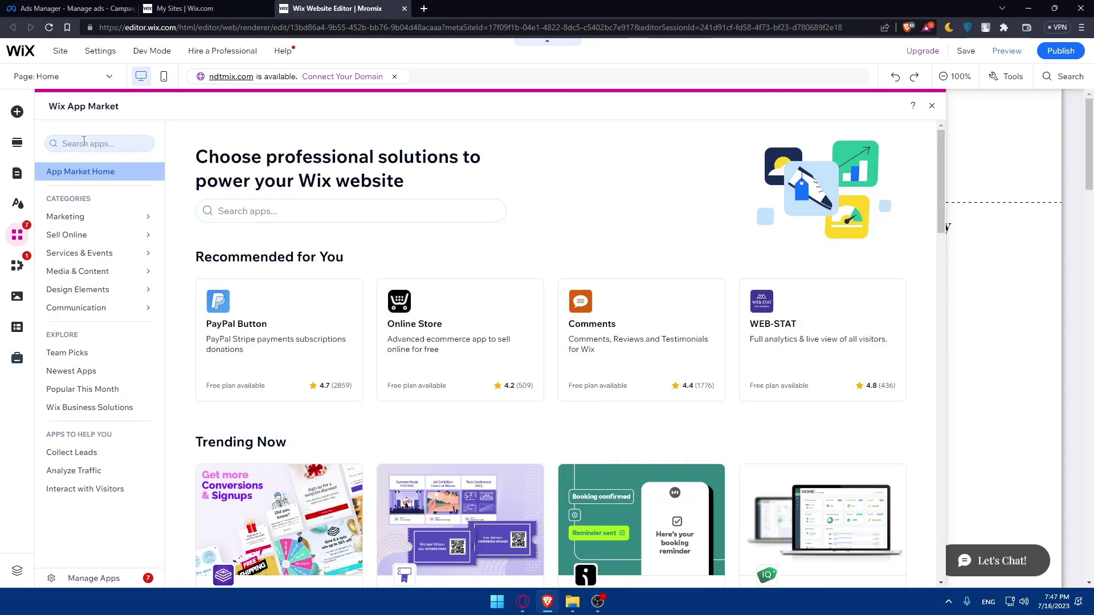
{"action": "left_click", "coordinate": [96, 144]}
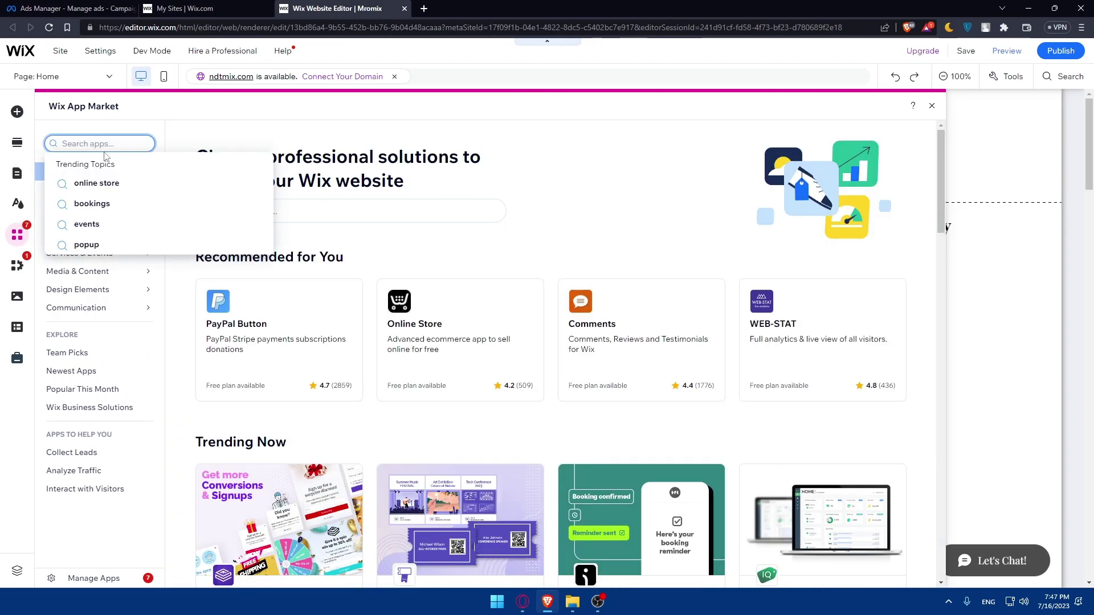
{"action": "type", "text": "facebook"}
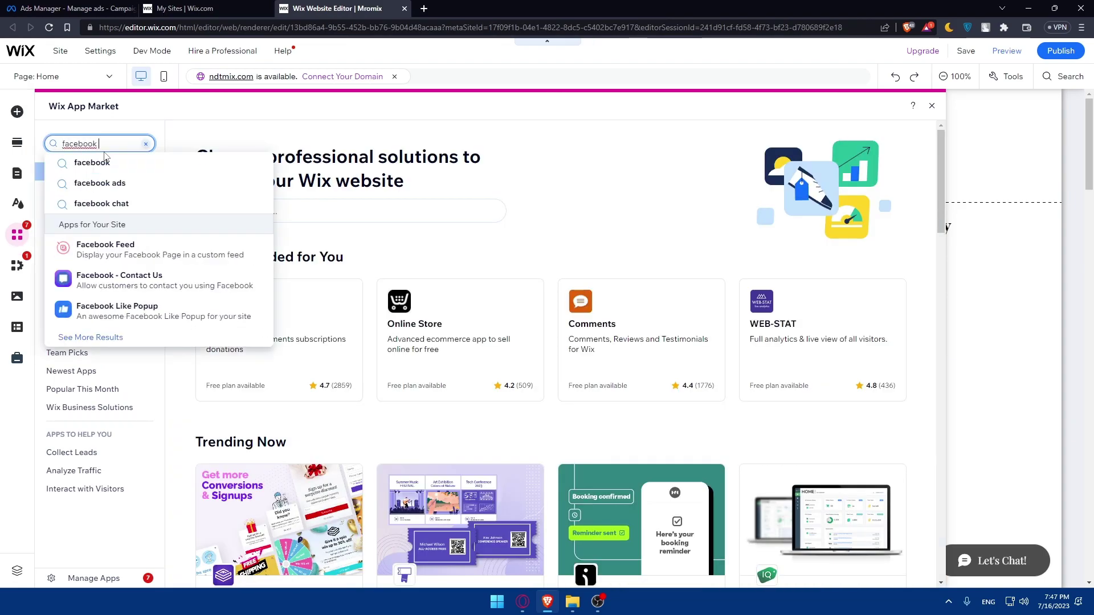
{"action": "type", "text": " pixel"}
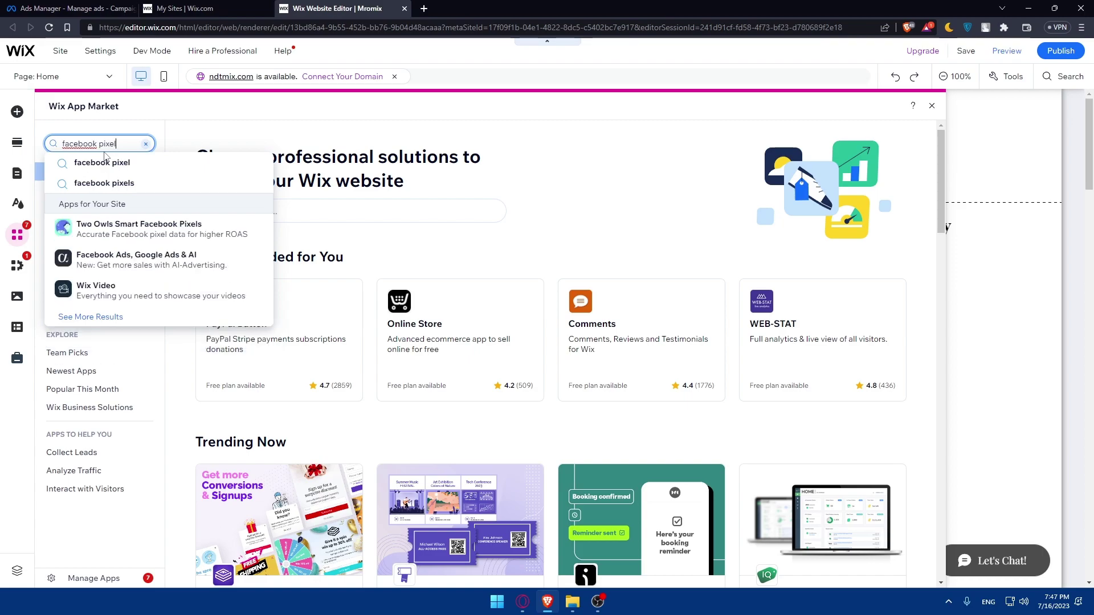
{"action": "key", "text": "Return"}
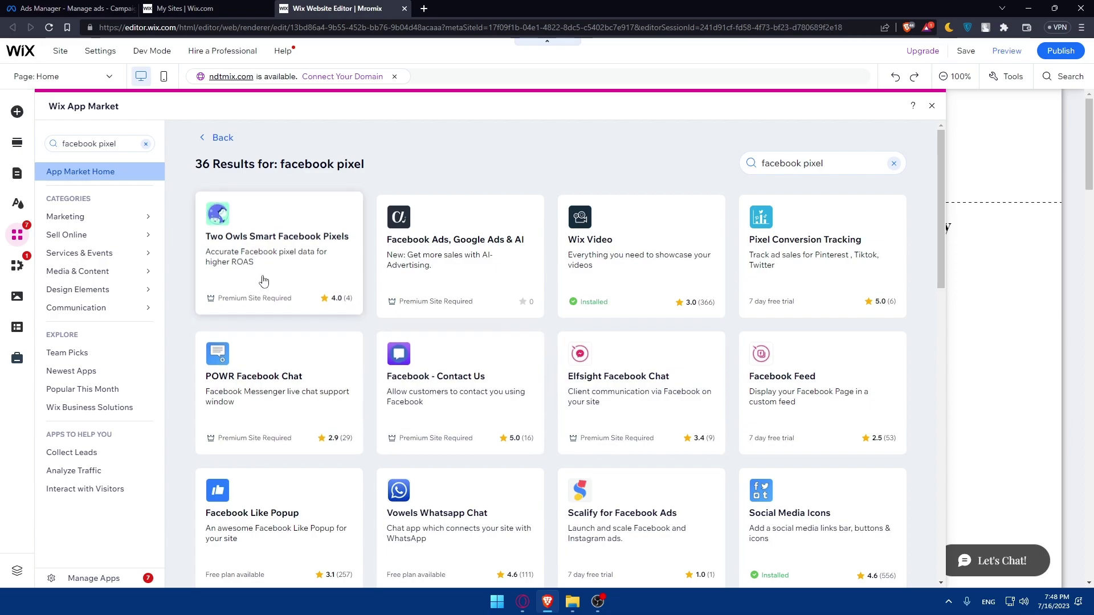
View the Two Owls Smart Facebook Pixels details, then go to Connect Your Domain.
{"action": "left_click", "coordinate": [279, 267]}
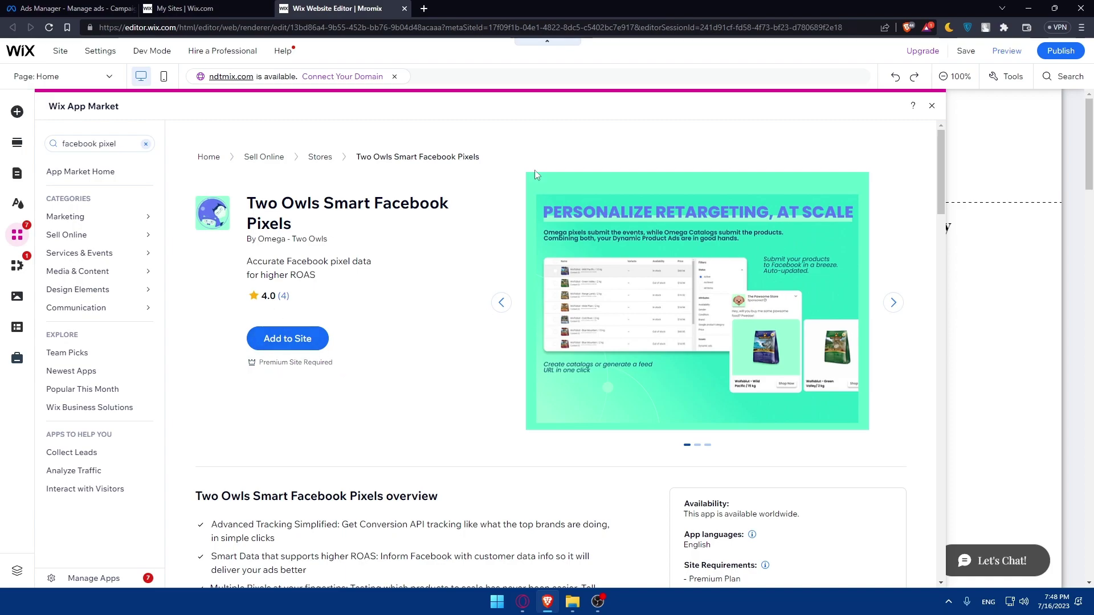
{"action": "left_click", "coordinate": [344, 76]}
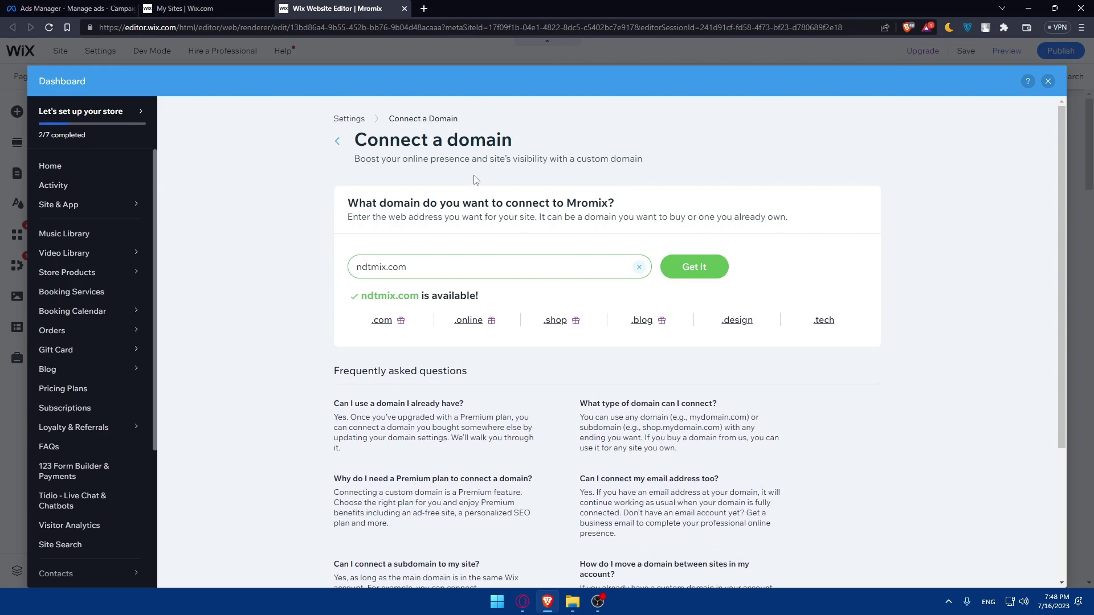
Close the Dashboard overlay to return to the Mromix Home page canvas.
{"action": "left_click", "coordinate": [1048, 81]}
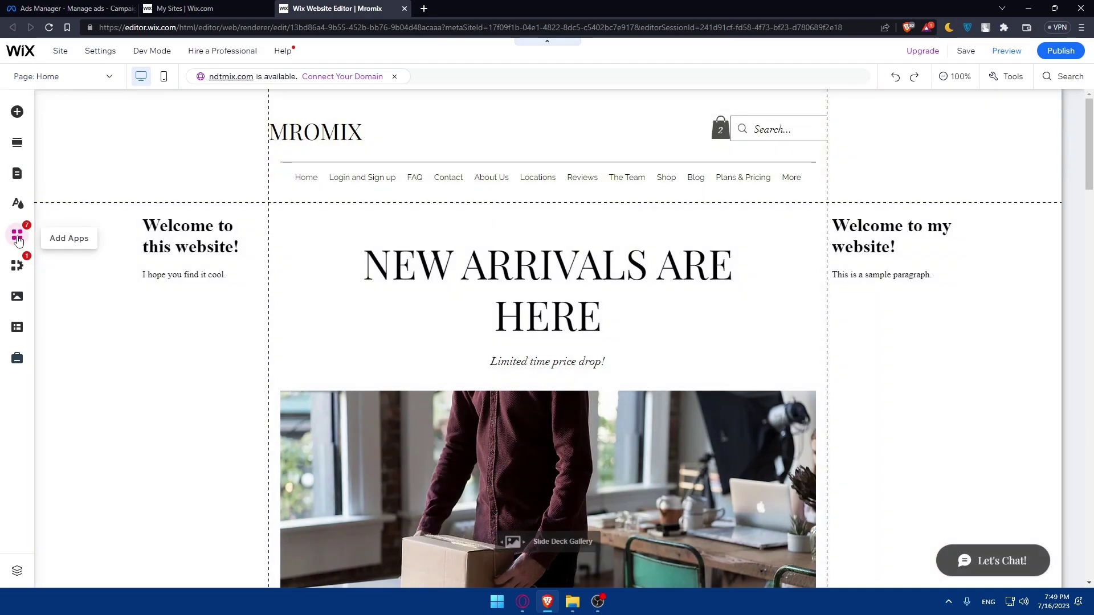
Review the site's apps in Manage Apps, including Instagram Feed actions, then close the App Market.
{"action": "left_click", "coordinate": [17, 238]}
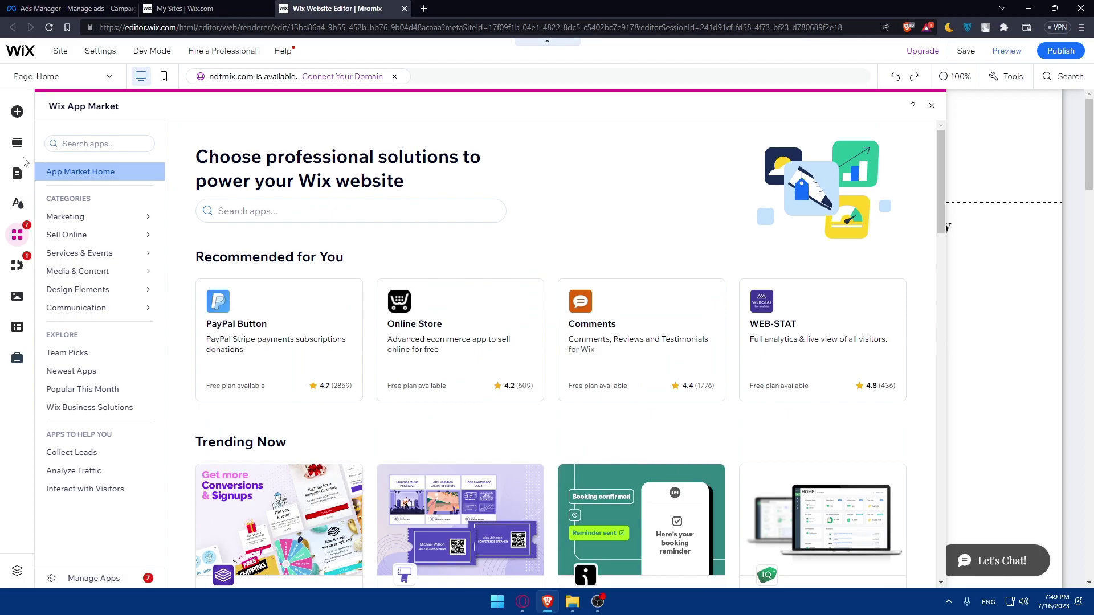
{"action": "left_click", "coordinate": [85, 578]}
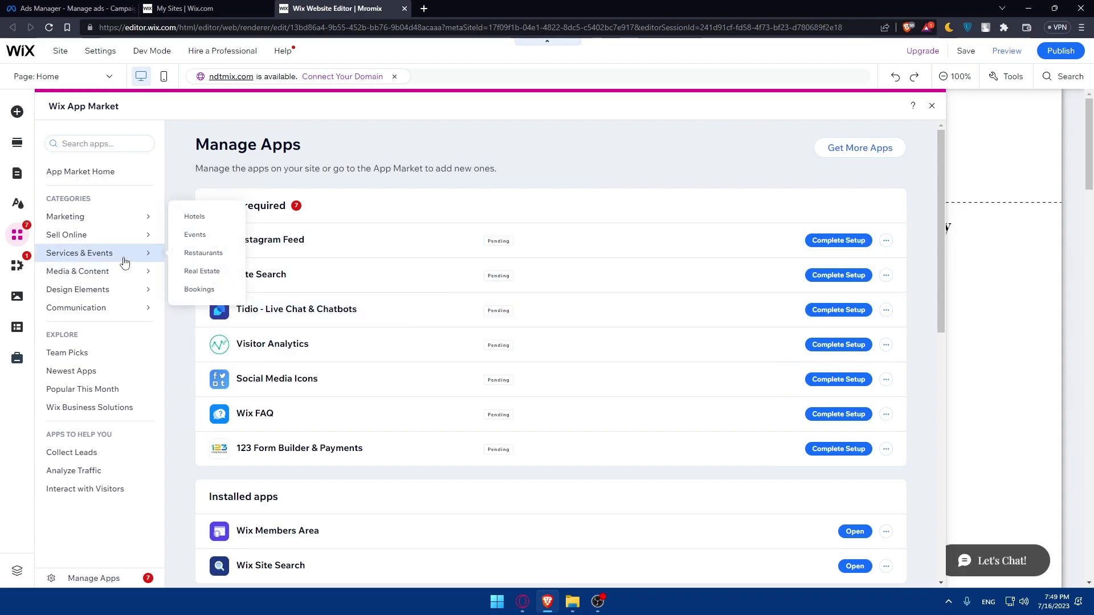
{"action": "left_click", "coordinate": [885, 241]}
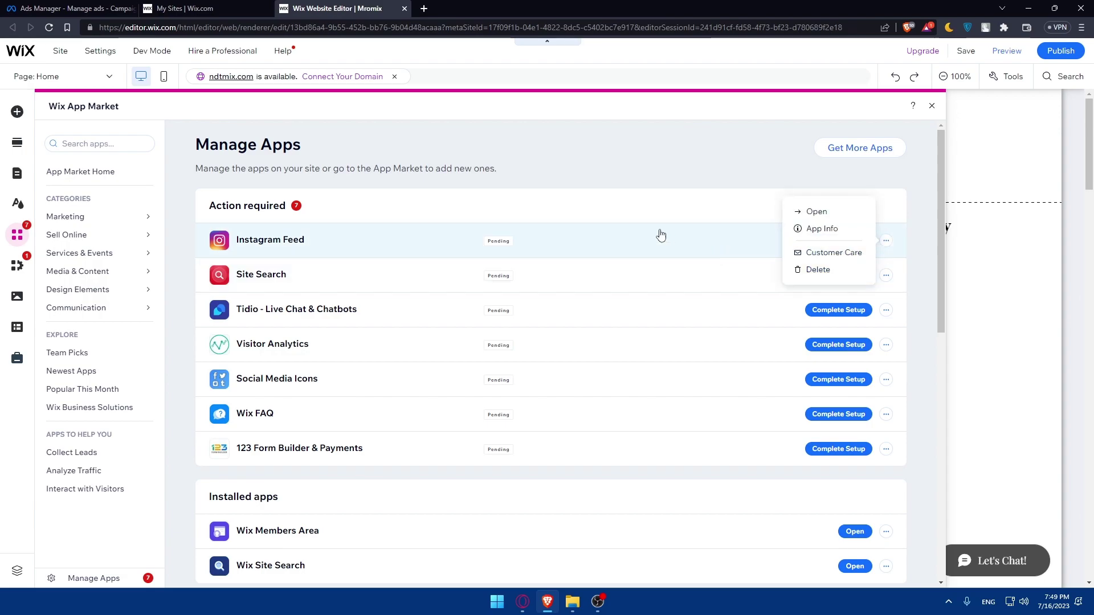
{"action": "left_click", "coordinate": [931, 106]}
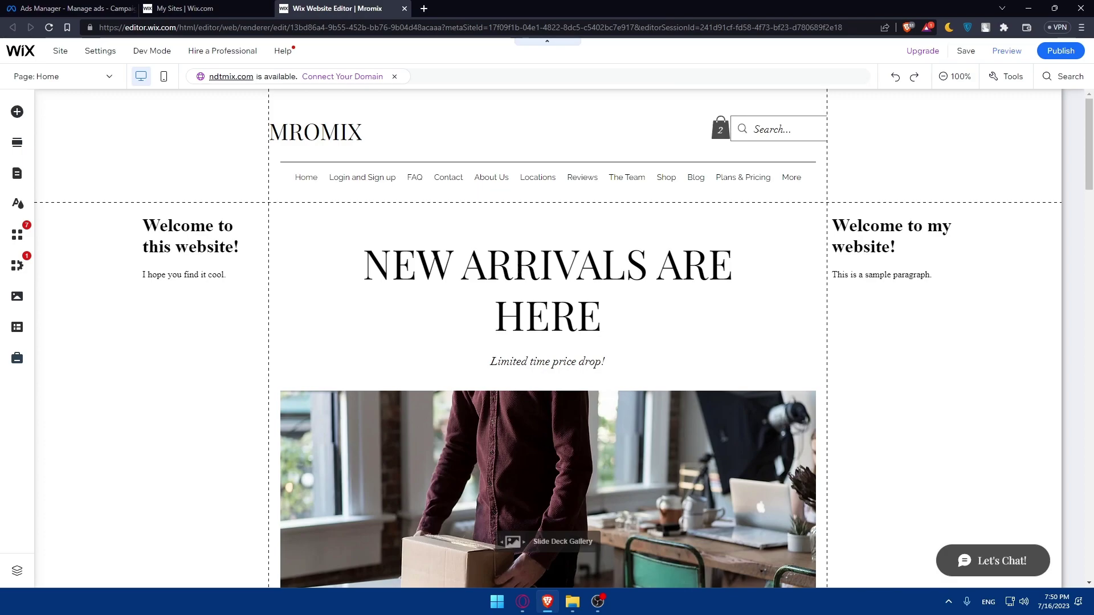
{"action": "left_click", "coordinate": [80, 8]}
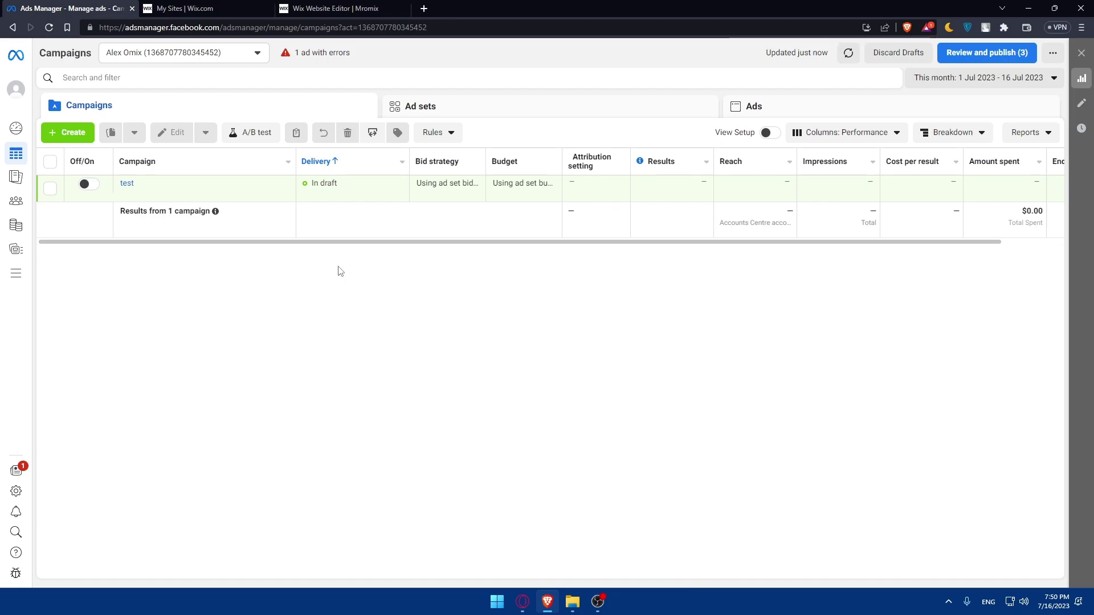
{"action": "left_click", "coordinate": [347, 8]}
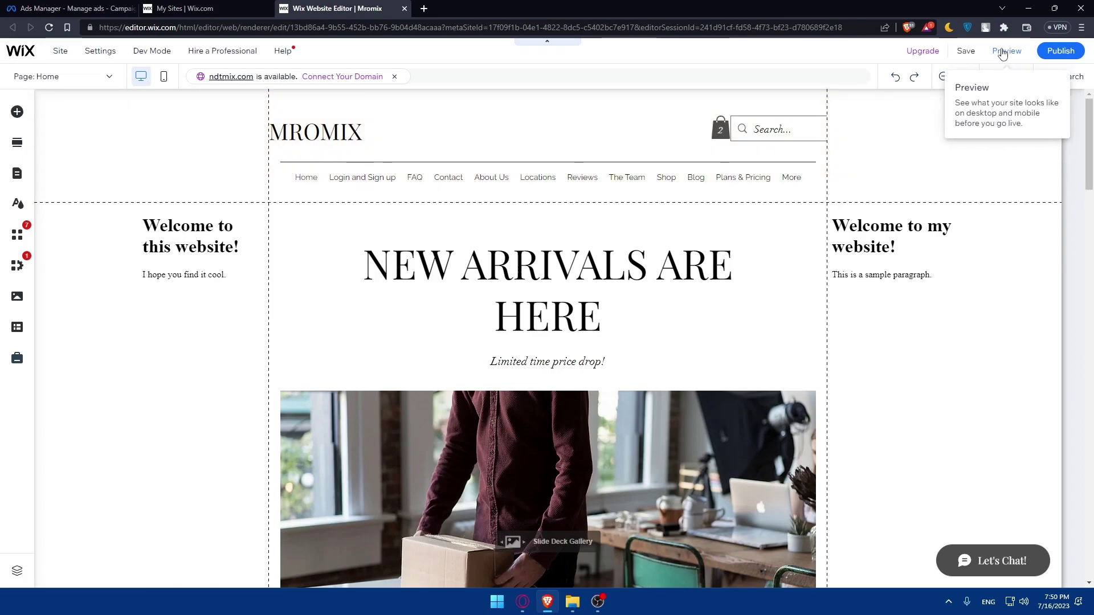
Preview Mromix on desktop and scroll through the Contact page's form and opening hours.
{"action": "left_click", "coordinate": [1003, 52]}
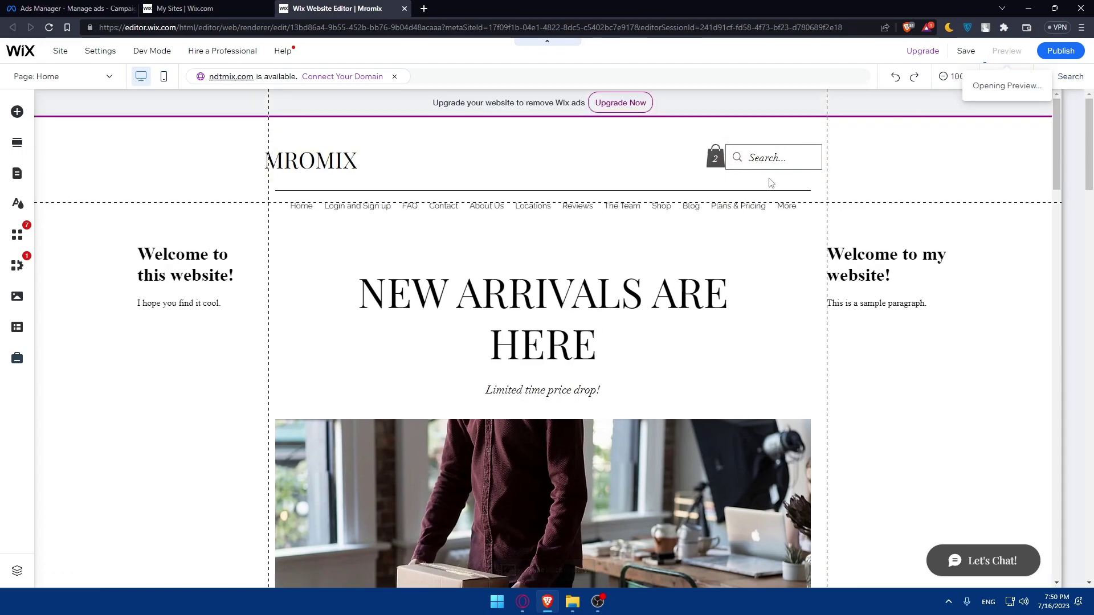
{"action": "scroll", "coordinate": [581, 234], "scroll_direction": "down", "scroll_amount": 2}
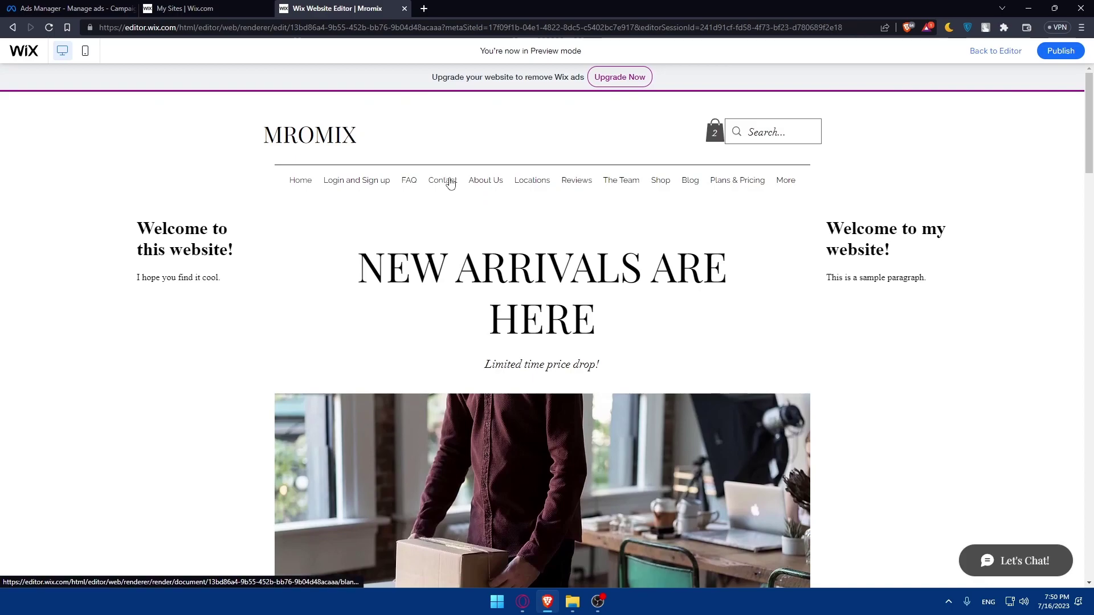
{"action": "left_click", "coordinate": [444, 181]}
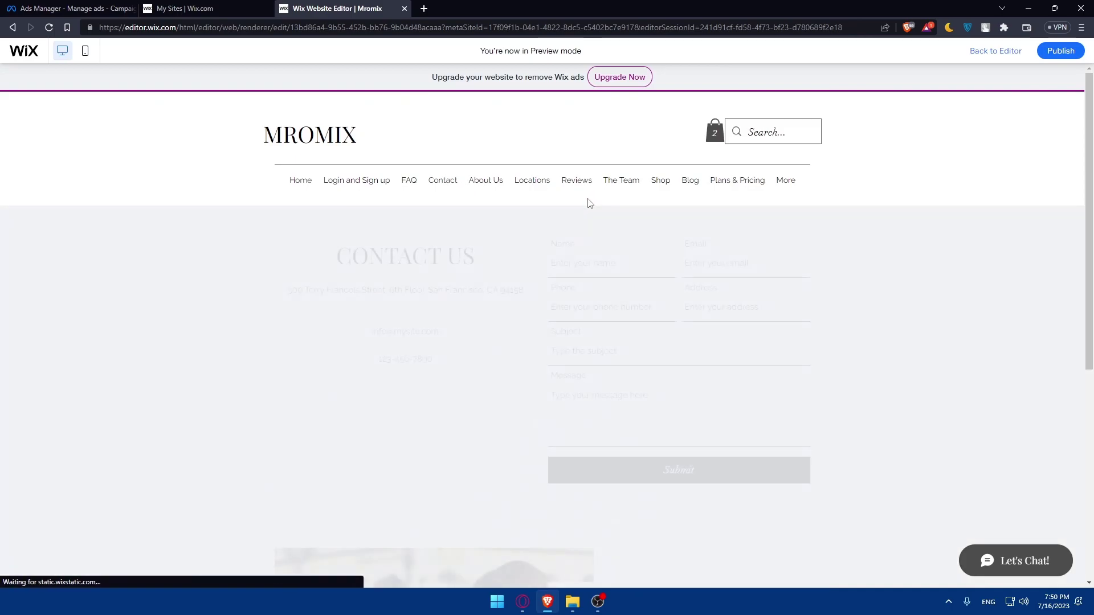
{"action": "scroll", "coordinate": [667, 267], "scroll_direction": "down", "scroll_amount": 4}
{"action": "scroll", "coordinate": [627, 219], "scroll_direction": "up", "scroll_amount": 2}
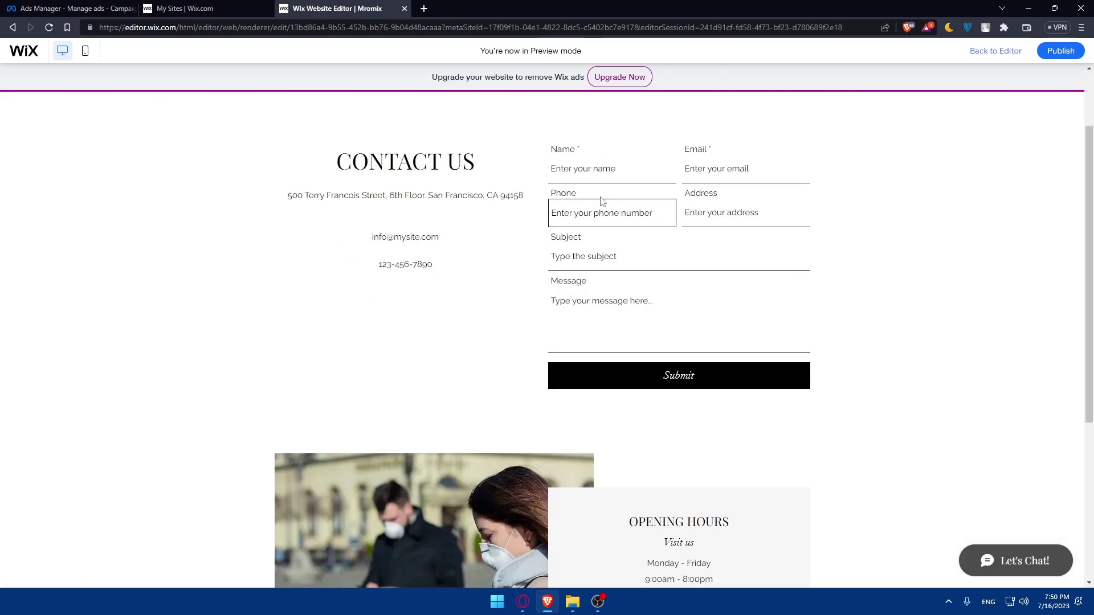
{"action": "scroll", "coordinate": [597, 291], "scroll_direction": "down", "scroll_amount": 5}
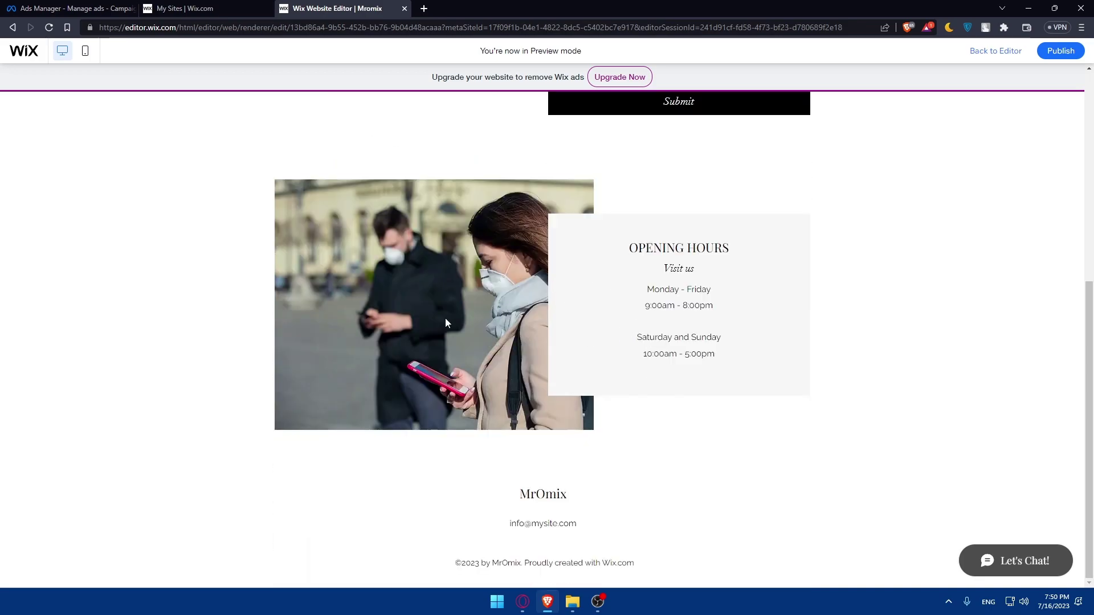
{"action": "scroll", "coordinate": [445, 323], "scroll_direction": "up", "scroll_amount": 6}
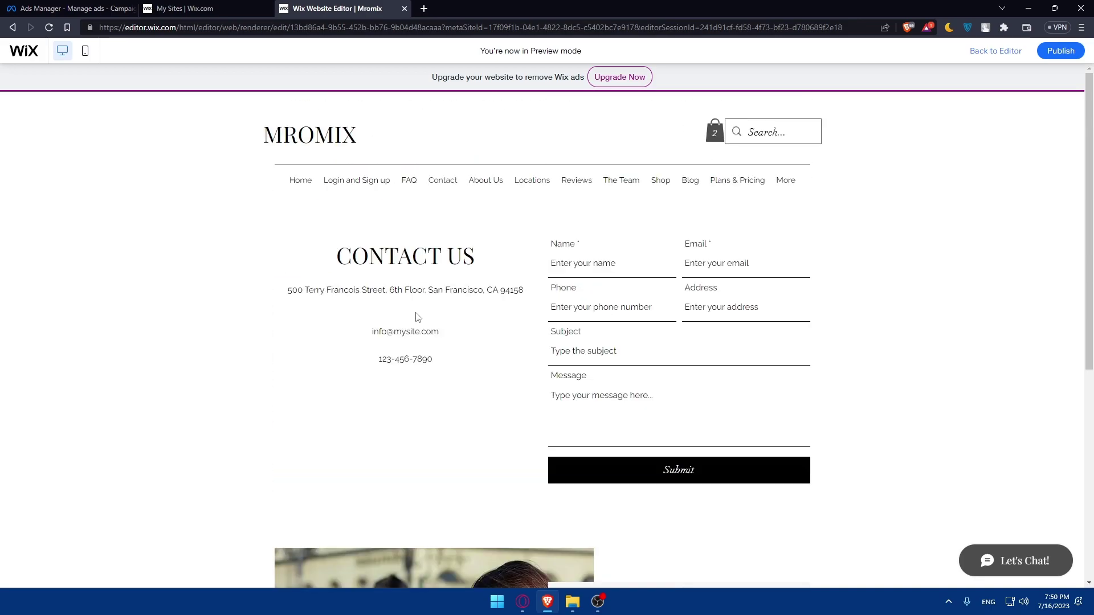
Switch to mobile preview, view Contact via the hamburger menu, then return to the editor.
{"action": "left_click", "coordinate": [86, 52]}
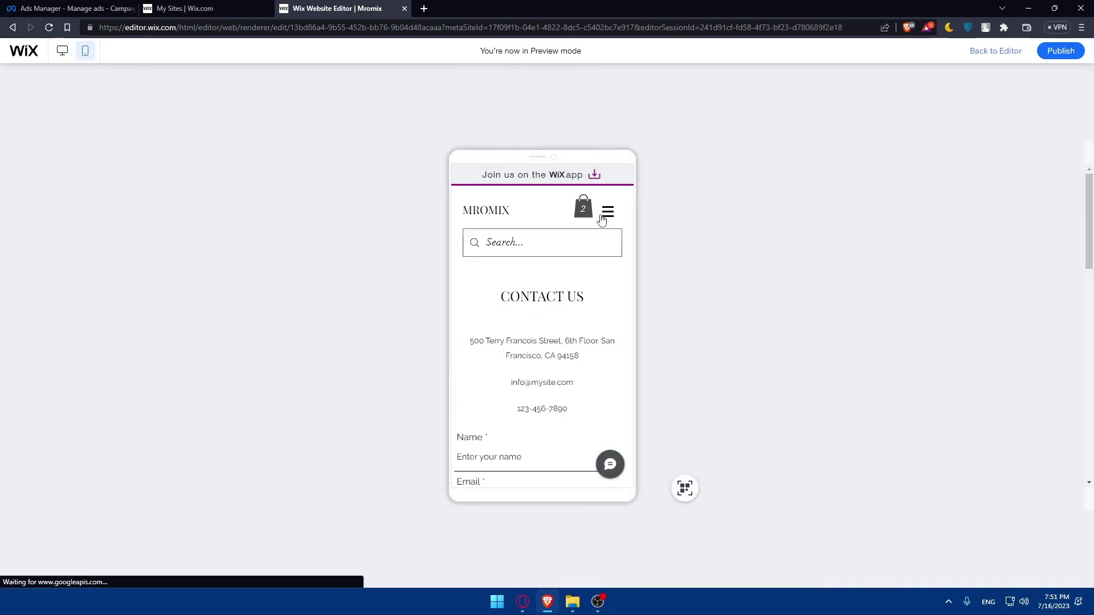
{"action": "left_click", "coordinate": [602, 218]}
{"action": "left_click", "coordinate": [540, 317]}
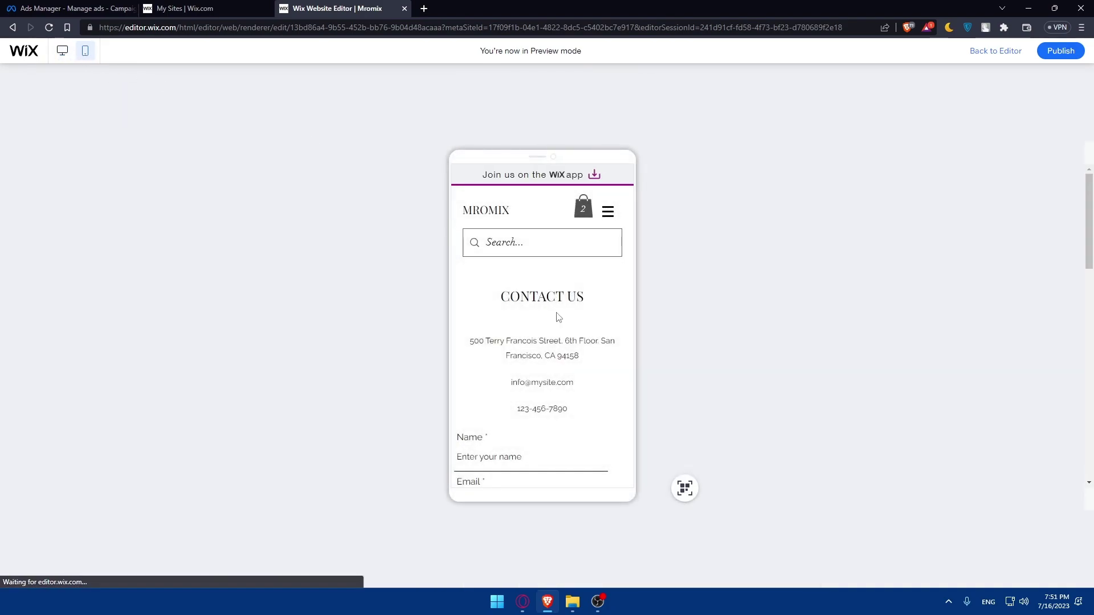
{"action": "scroll", "coordinate": [558, 318], "scroll_direction": "down", "scroll_amount": 10}
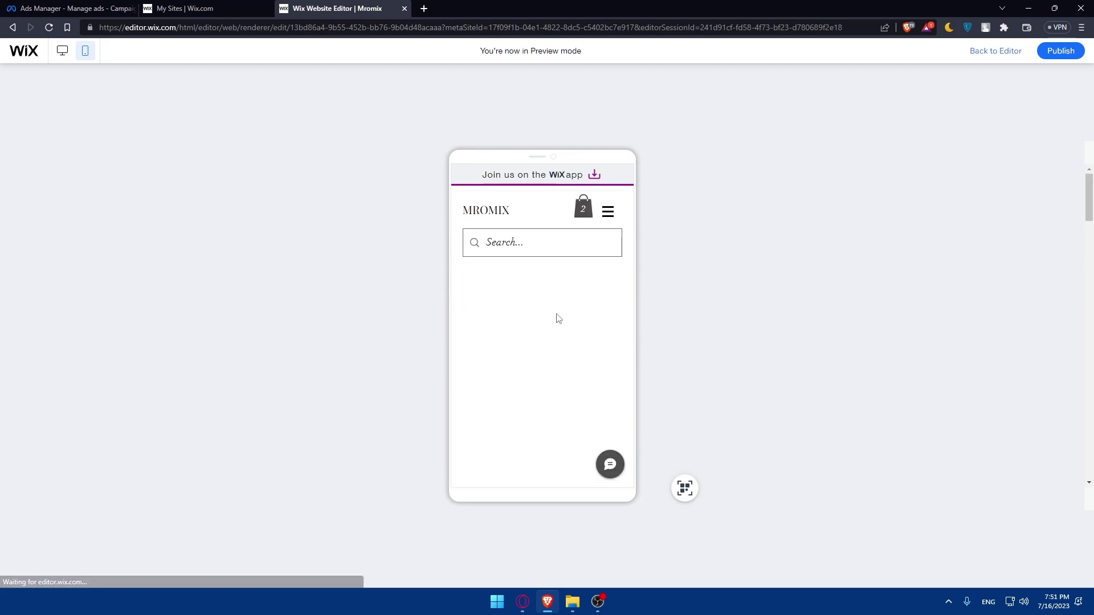
{"action": "scroll", "coordinate": [454, 261], "scroll_direction": "down", "scroll_amount": 5}
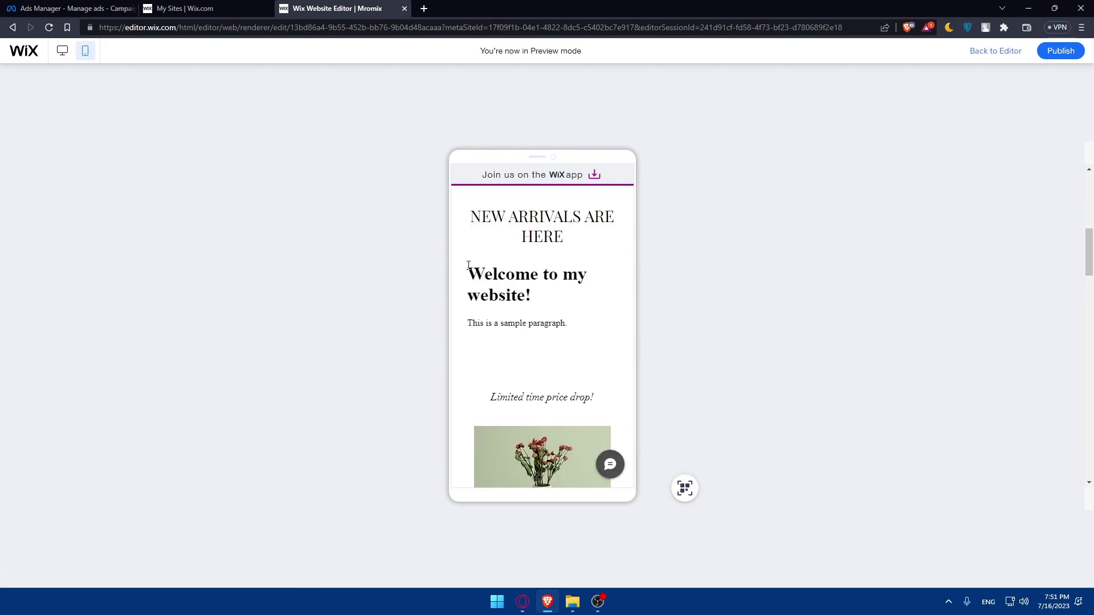
{"action": "left_click", "coordinate": [994, 52]}
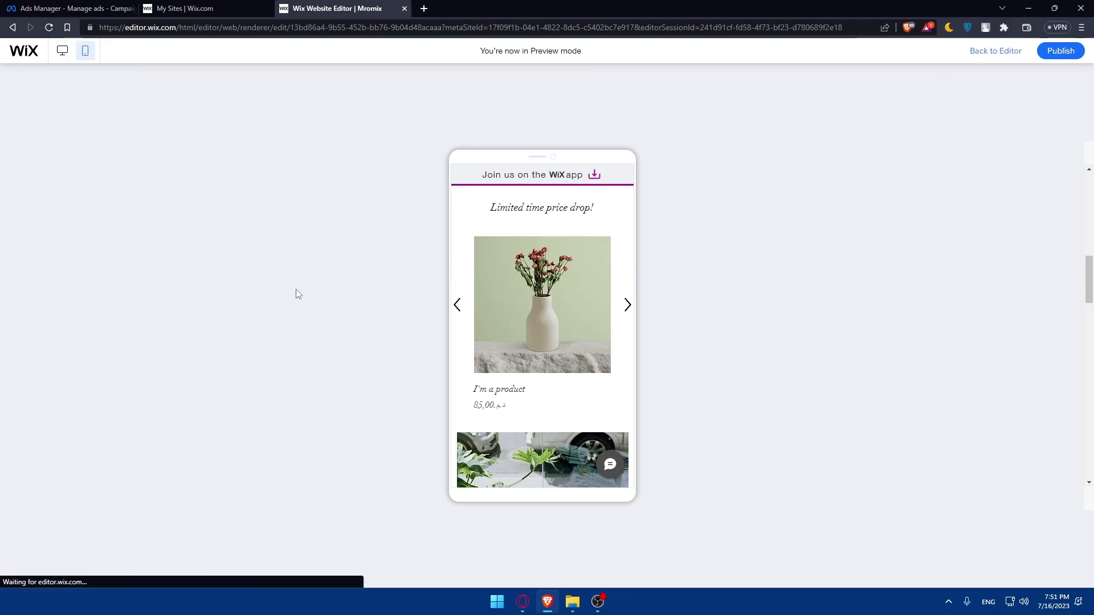
{"action": "scroll", "coordinate": [317, 298], "scroll_direction": "up", "scroll_amount": 10}
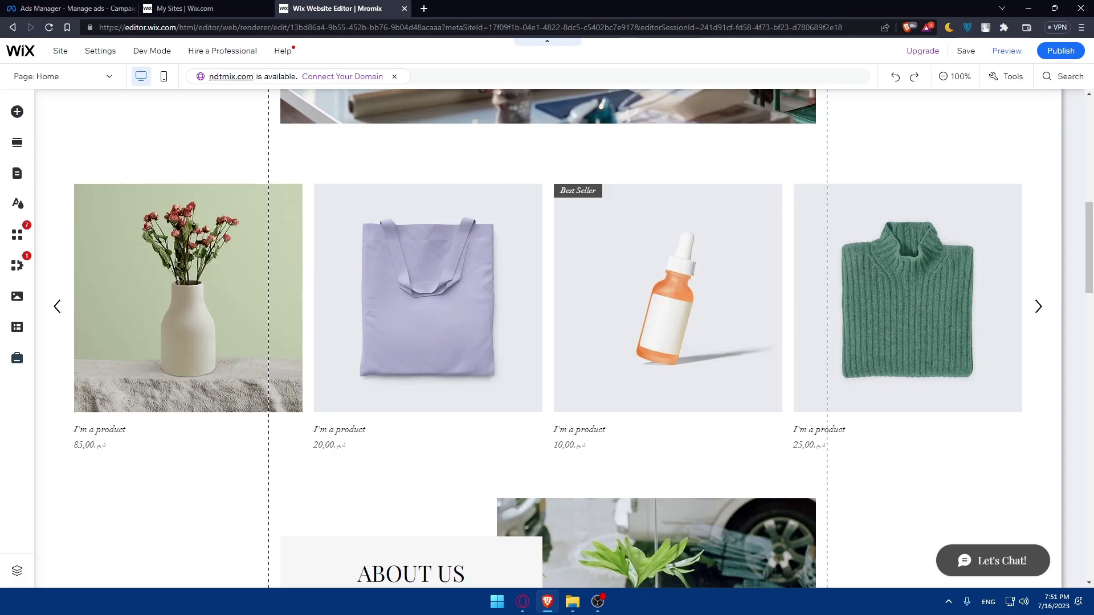
Switch to the Meta Ads Manager tab listing the draft campaign 'test'.
{"action": "left_click", "coordinate": [74, 8]}
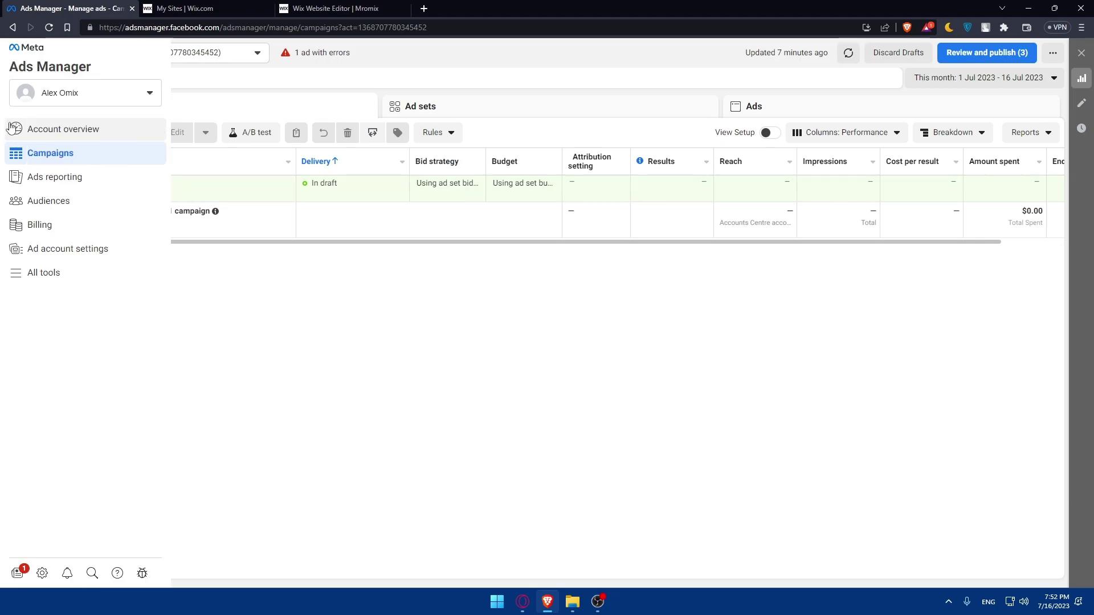
Go from Account overview to Ads reporting, dismissing the Exports and introduction tips over the untitled report.
{"action": "left_click", "coordinate": [40, 131]}
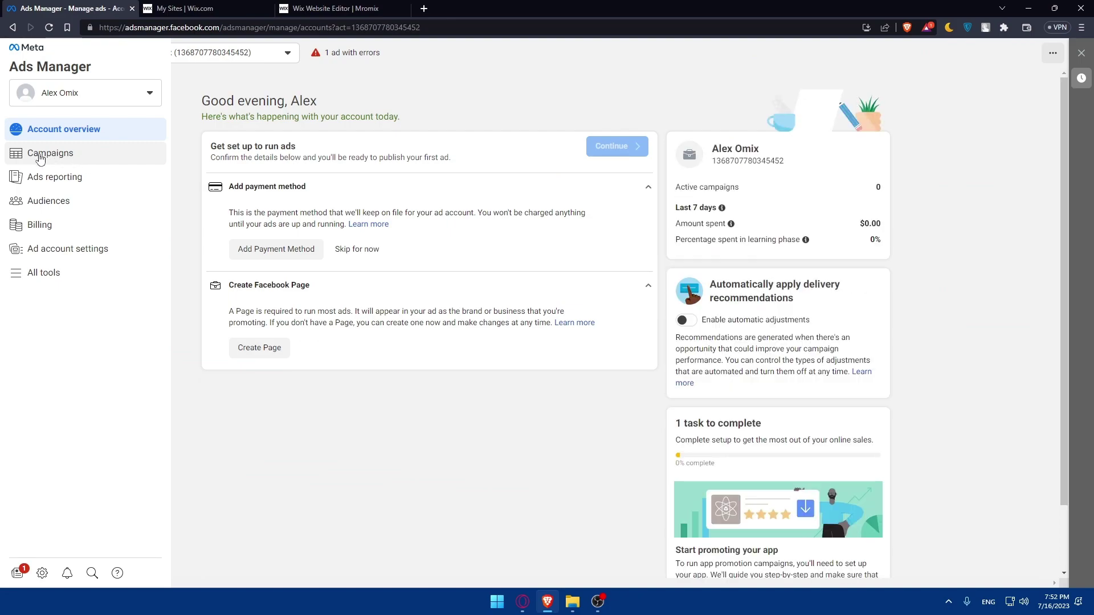
{"action": "left_click", "coordinate": [90, 176]}
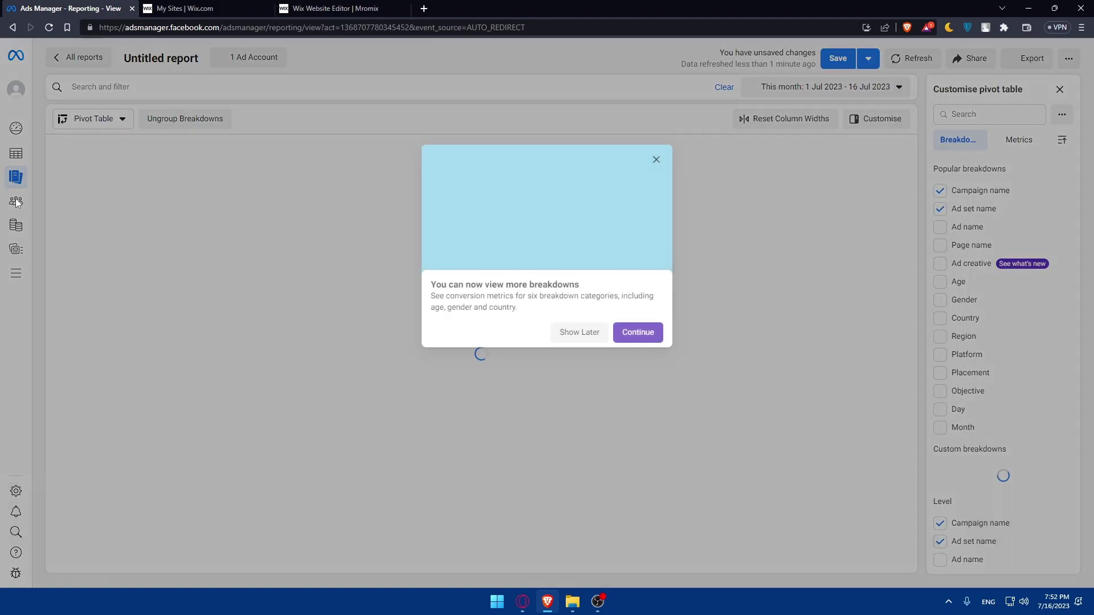
{"action": "left_click", "coordinate": [622, 324]}
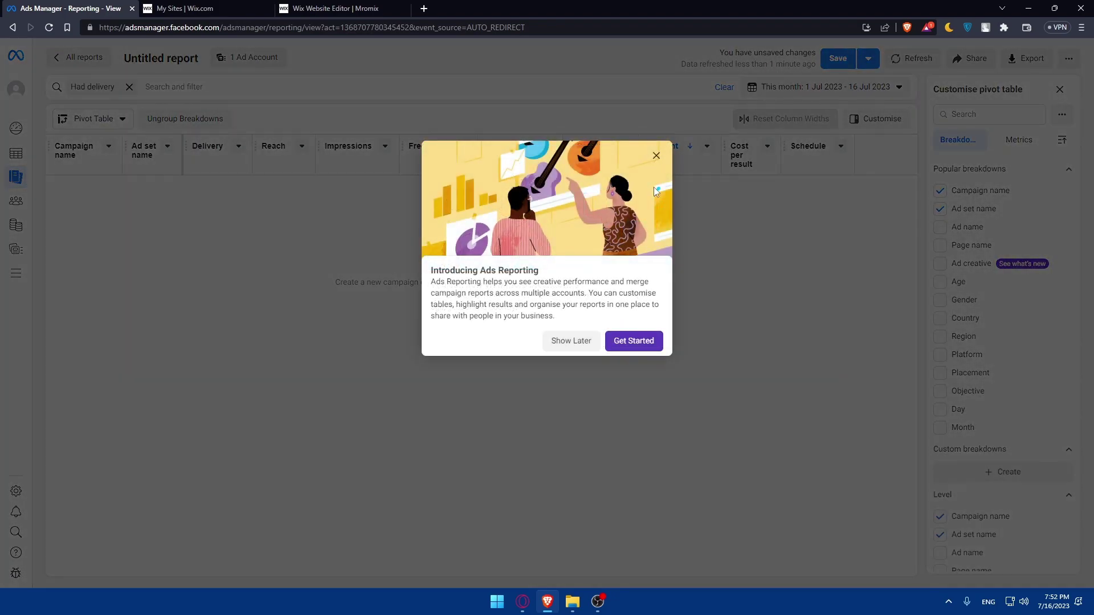
{"action": "left_click", "coordinate": [572, 340]}
{"action": "left_click", "coordinate": [573, 340]}
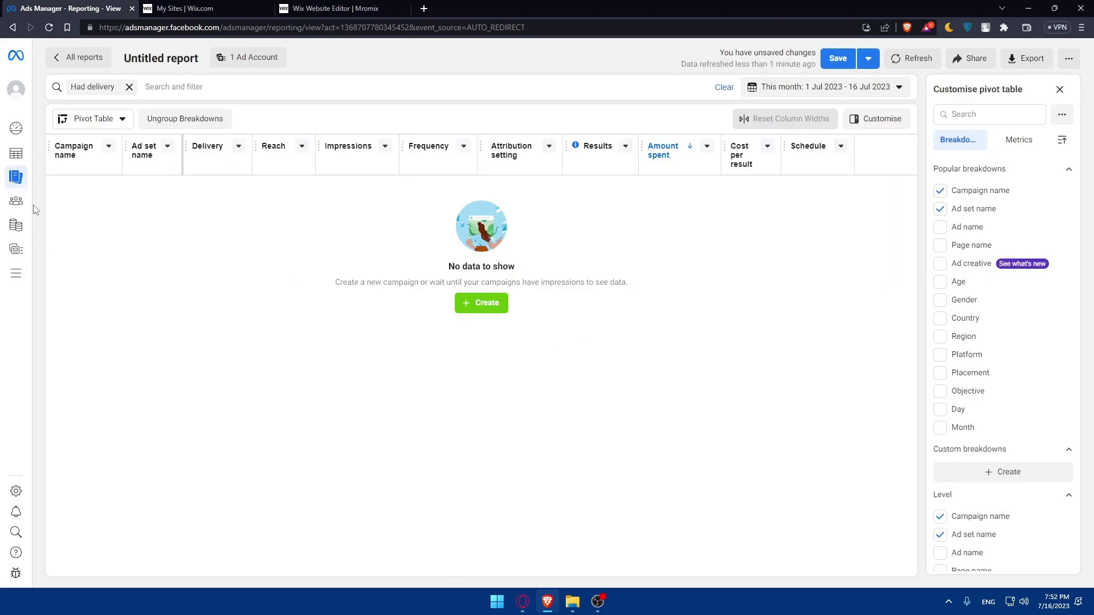
{"action": "mouse_move", "coordinate": [16, 207]}
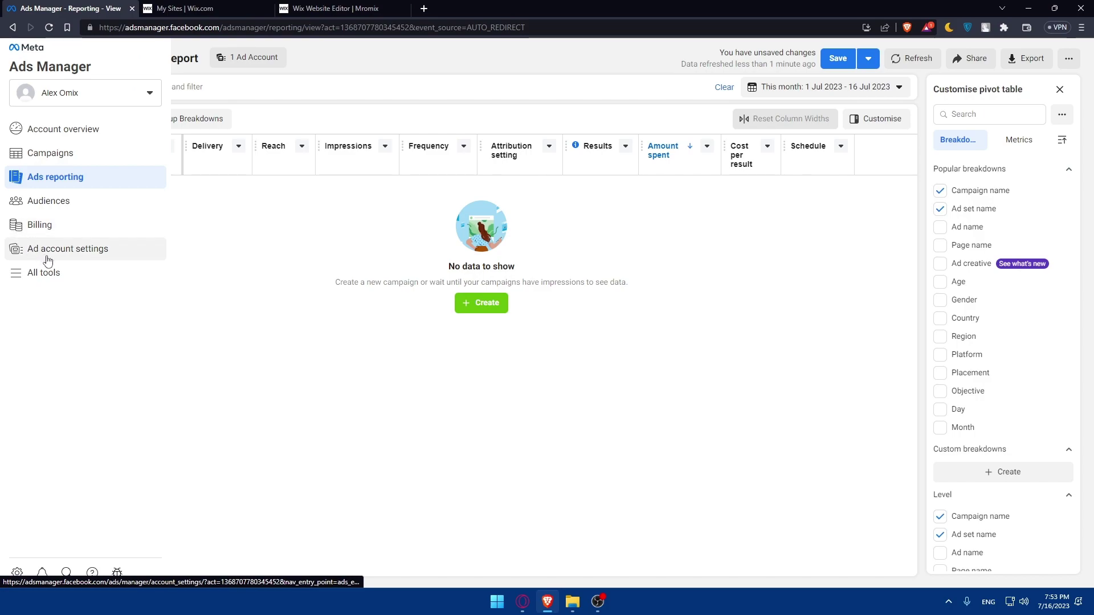